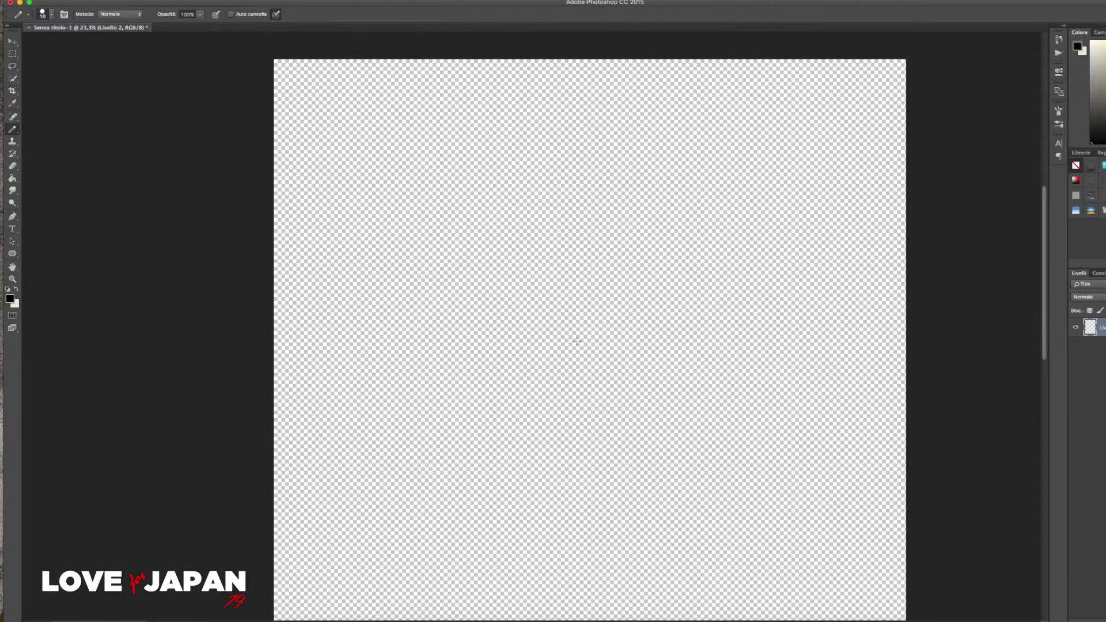
Draw the V-shaped chin, the jaw and cheek lines, and the hair outline atop the head.
drag(551, 315, 623, 307)
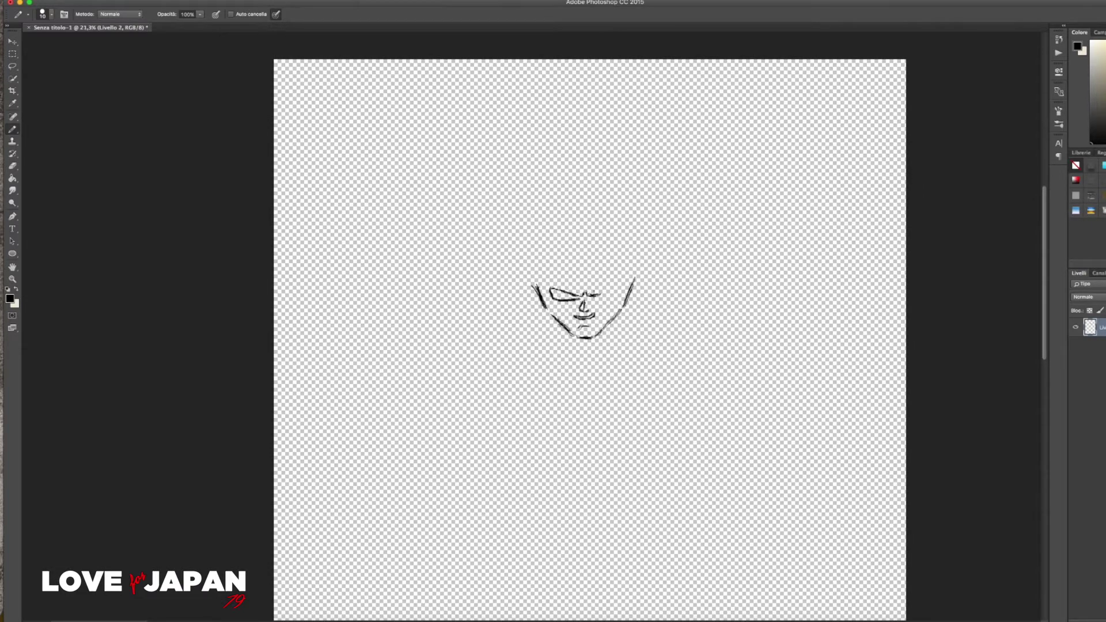
drag(621, 292, 609, 317)
mouse_move(542, 289)
mouse_down()
mouse_move(555, 321)
mouse_move(588, 340)
mouse_up()
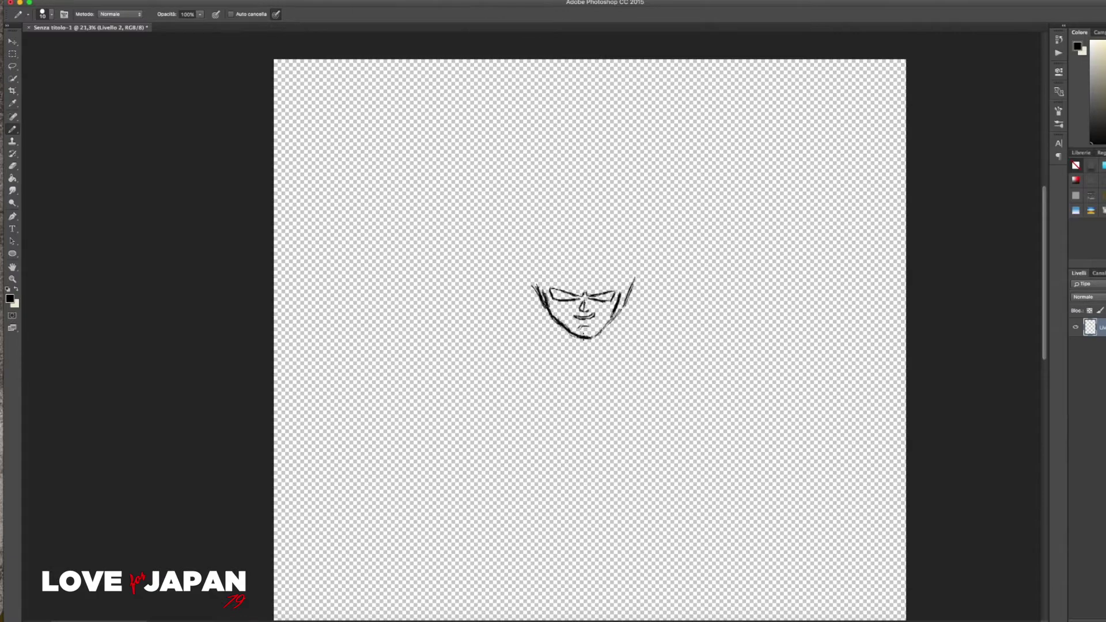
mouse_move(544, 270)
mouse_down()
mouse_move(615, 250)
mouse_move(619, 311)
mouse_move(599, 337)
mouse_up()
Erase stray lines right of the head and draw eyebrows over both eyes.
key(e)
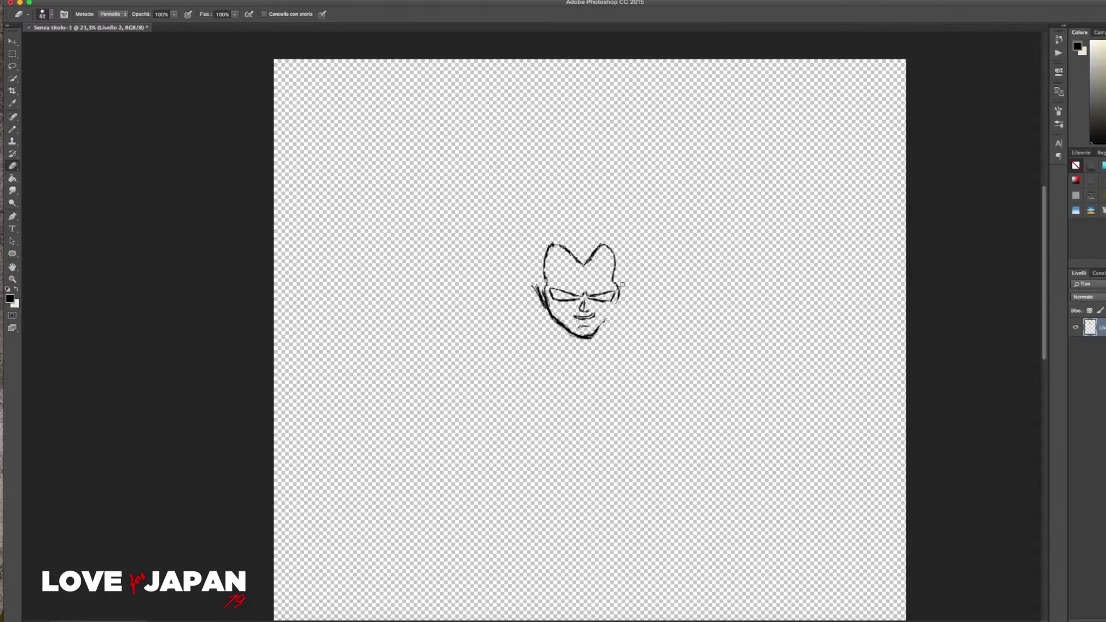
mouse_move(621, 285)
mouse_down()
mouse_move(605, 247)
mouse_move(599, 331)
mouse_move(623, 317)
mouse_move(603, 245)
mouse_up()
key(b)
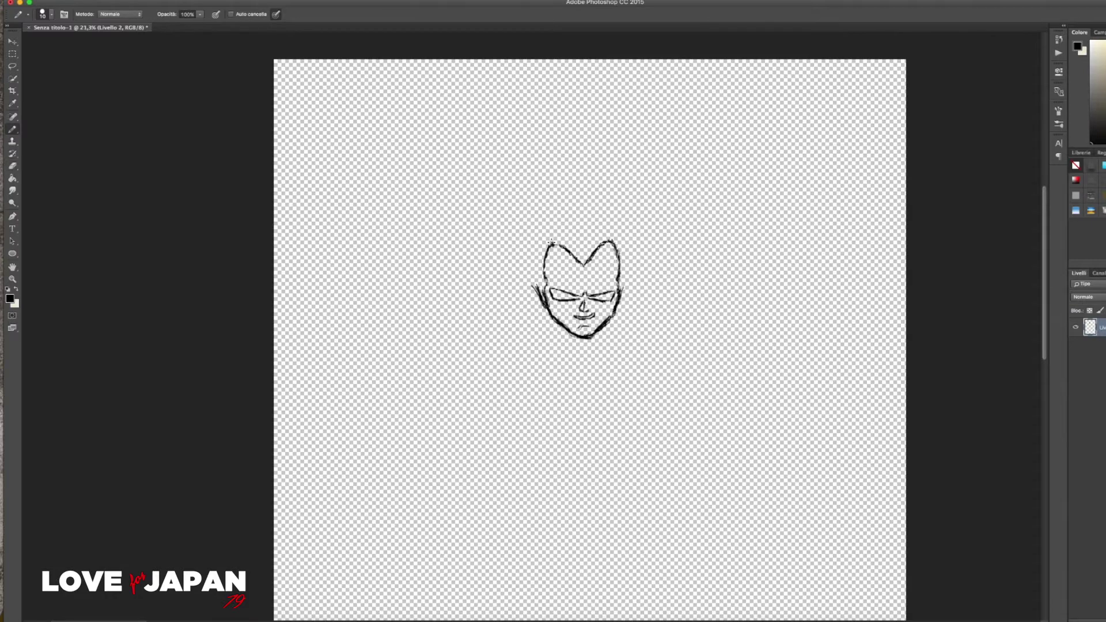
drag(549, 279, 582, 296)
drag(599, 285, 588, 298)
Erase stray marks between and around the eyes.
key(e)
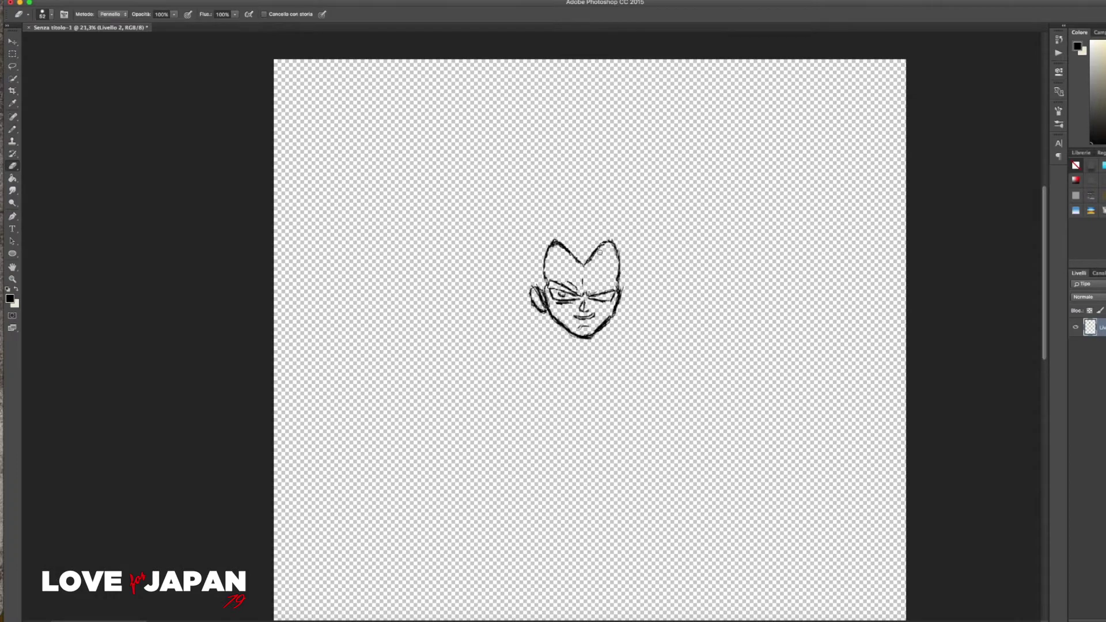
scroll(821, 155, right, 3)
drag(521, 304, 579, 303)
Draw the right ear, spiky hair strokes and a tall flame-shaped lock, and darken the lower jaw.
key(b)
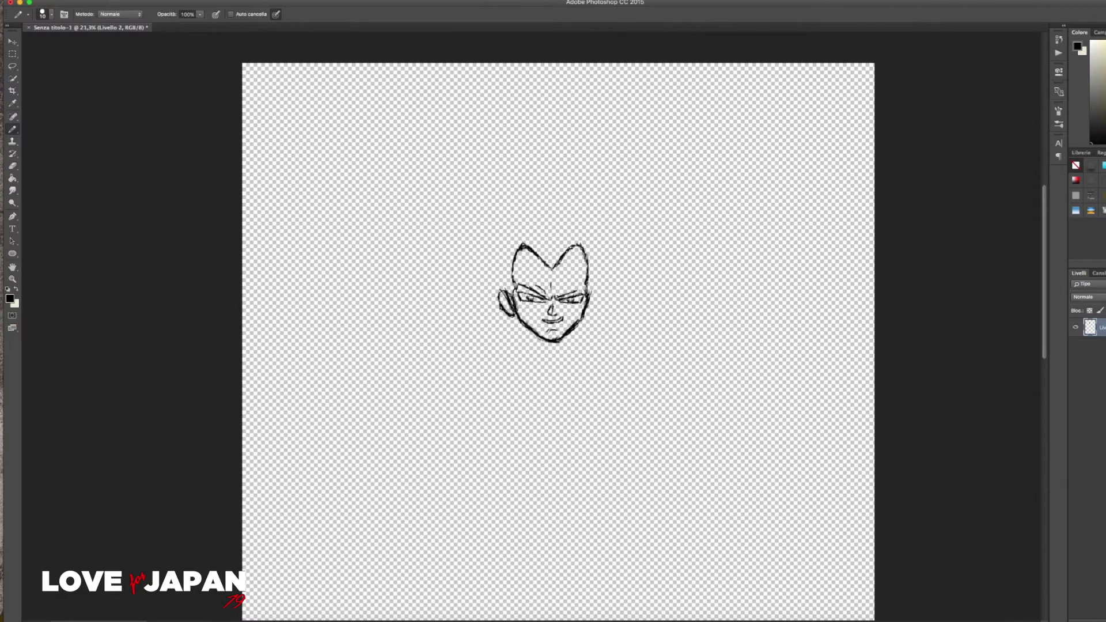
drag(591, 288, 587, 314)
mouse_move(548, 256)
mouse_down()
mouse_move(597, 222)
mouse_move(590, 287)
mouse_up()
mouse_move(612, 216)
mouse_down()
mouse_move(616, 291)
mouse_move(593, 317)
mouse_up()
mouse_move(528, 190)
mouse_down()
mouse_move(513, 242)
mouse_move(536, 227)
mouse_move(551, 144)
mouse_up()
drag(551, 144, 571, 191)
drag(519, 324, 573, 337)
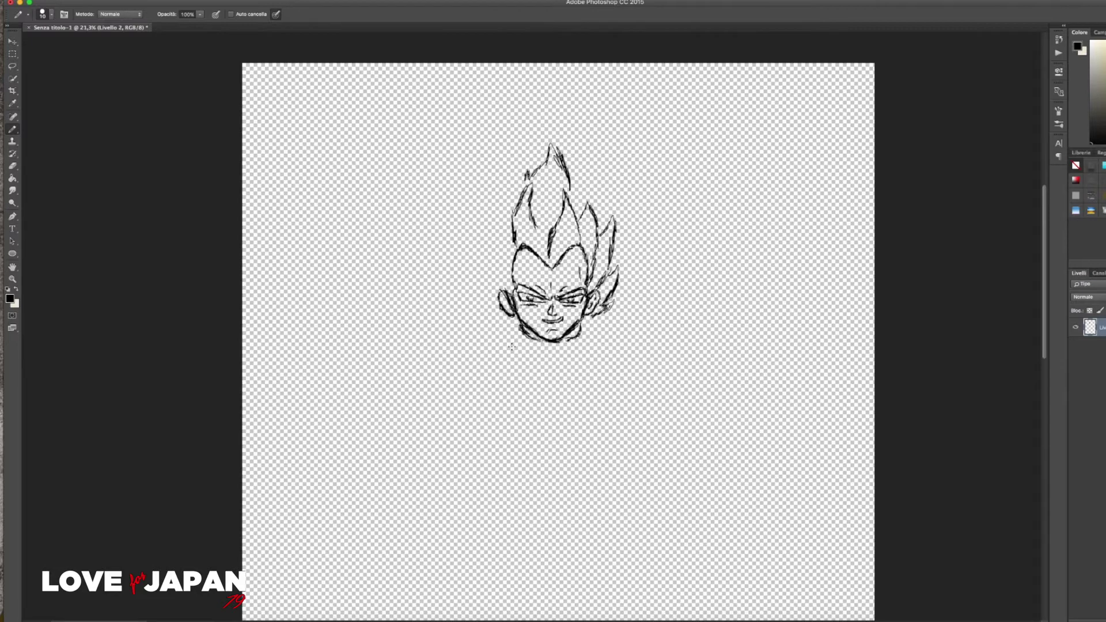
Add a pointed spike and large hair spikes on the left of the head.
drag(494, 312, 493, 293)
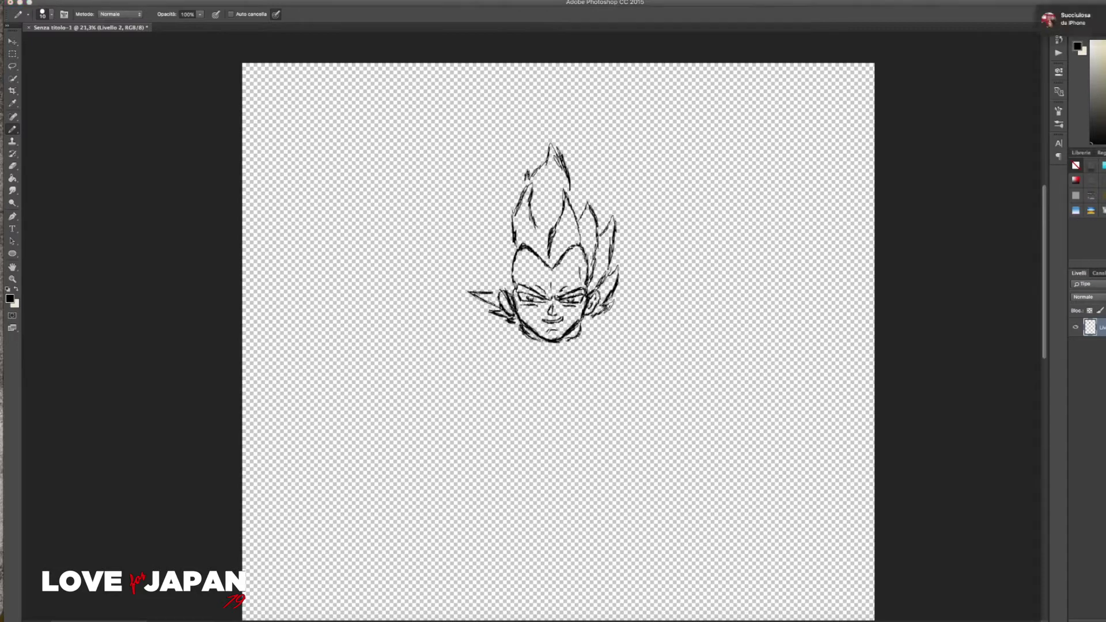
drag(502, 265, 470, 291)
mouse_move(473, 257)
mouse_down()
mouse_move(461, 218)
mouse_move(503, 252)
mouse_move(497, 196)
mouse_move(517, 144)
mouse_move(551, 134)
mouse_move(609, 236)
mouse_move(596, 269)
mouse_move(620, 289)
mouse_move(582, 323)
mouse_move(629, 239)
mouse_move(594, 282)
mouse_up()
key(e)
key(b)
Strengthen the right spike and left hair edge, and extend a spike past the right ear.
drag(600, 227, 593, 268)
drag(615, 196, 605, 253)
drag(506, 184, 491, 253)
drag(603, 299, 626, 286)
drag(614, 298, 596, 310)
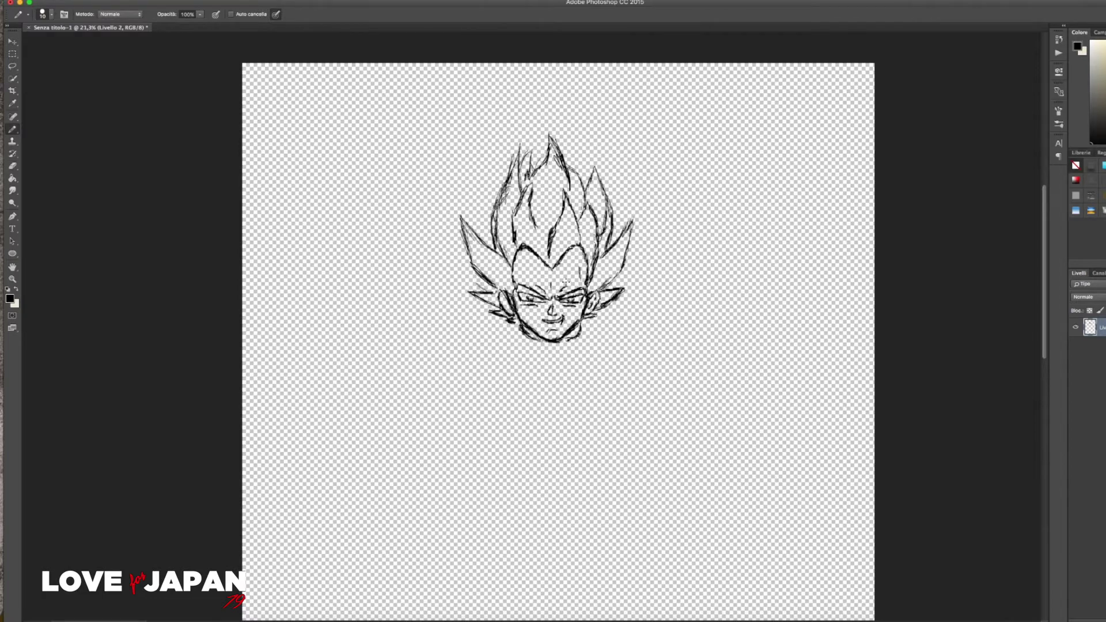
Zoom in and erase stray lines near the right eye, the smile end and the chin mark.
key(e)
scroll(553, 277, up, 5)
drag(600, 196, 686, 225)
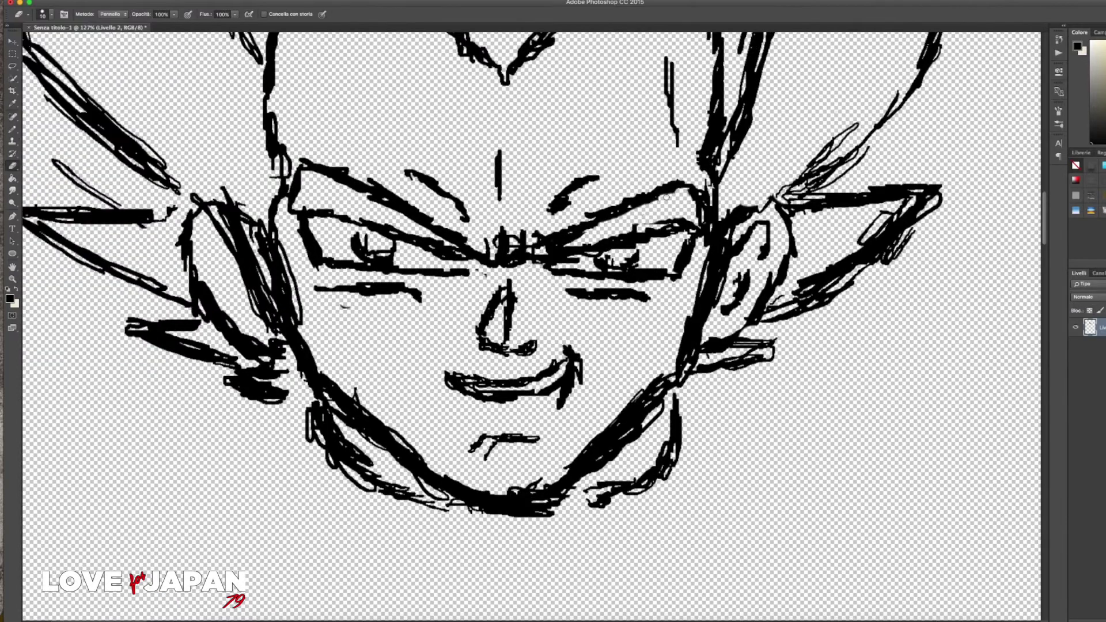
drag(606, 231, 681, 242)
drag(571, 280, 680, 279)
drag(576, 381, 559, 408)
mouse_move(470, 449)
mouse_down()
mouse_move(496, 433)
mouse_move(538, 435)
mouse_up()
Redraw the right eyebrow and upper eye lines, and draw the irises.
key(b)
drag(645, 190, 692, 168)
drag(565, 229, 657, 178)
mouse_move(623, 230)
mouse_down()
mouse_move(691, 209)
mouse_move(695, 234)
mouse_up()
key(e)
key(b)
drag(594, 253, 634, 261)
Erase leftover marks between the brows and around the eyes.
mouse_move(351, 231)
mouse_down()
mouse_move(377, 263)
mouse_move(400, 245)
mouse_up()
key(e)
mouse_move(495, 253)
mouse_down()
mouse_move(499, 235)
mouse_move(516, 256)
mouse_move(521, 245)
mouse_up()
drag(599, 248, 621, 260)
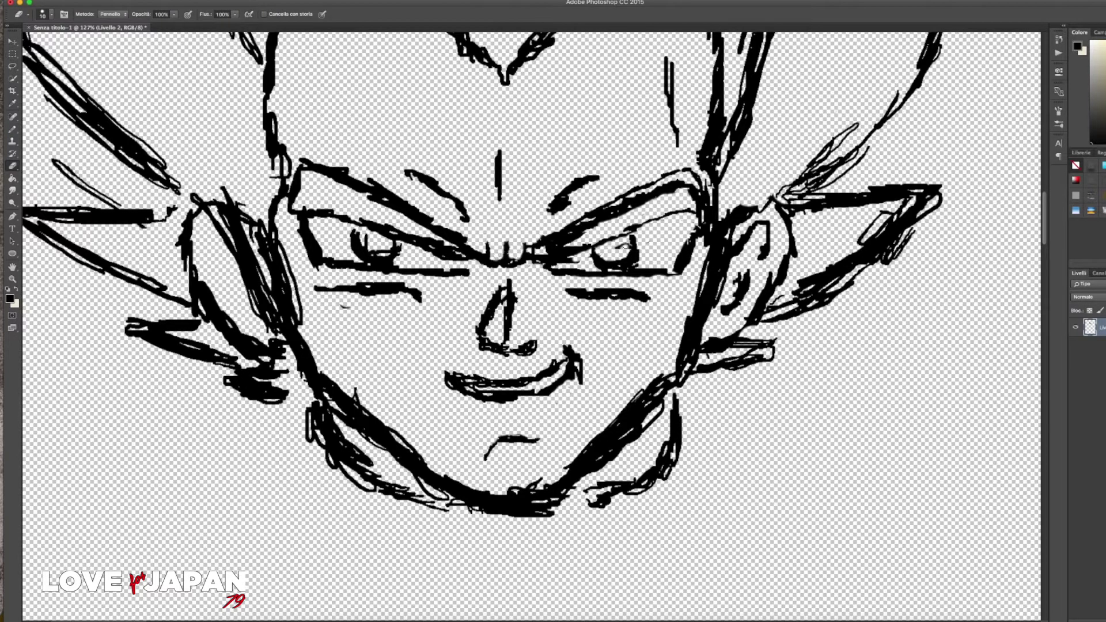
drag(366, 236, 380, 257)
scroll(376, 318, down, 3)
Fit the drawing in the window and add pencil lines to the right side of the hair.
key(ctrl+0)
key(b)
drag(626, 210, 615, 229)
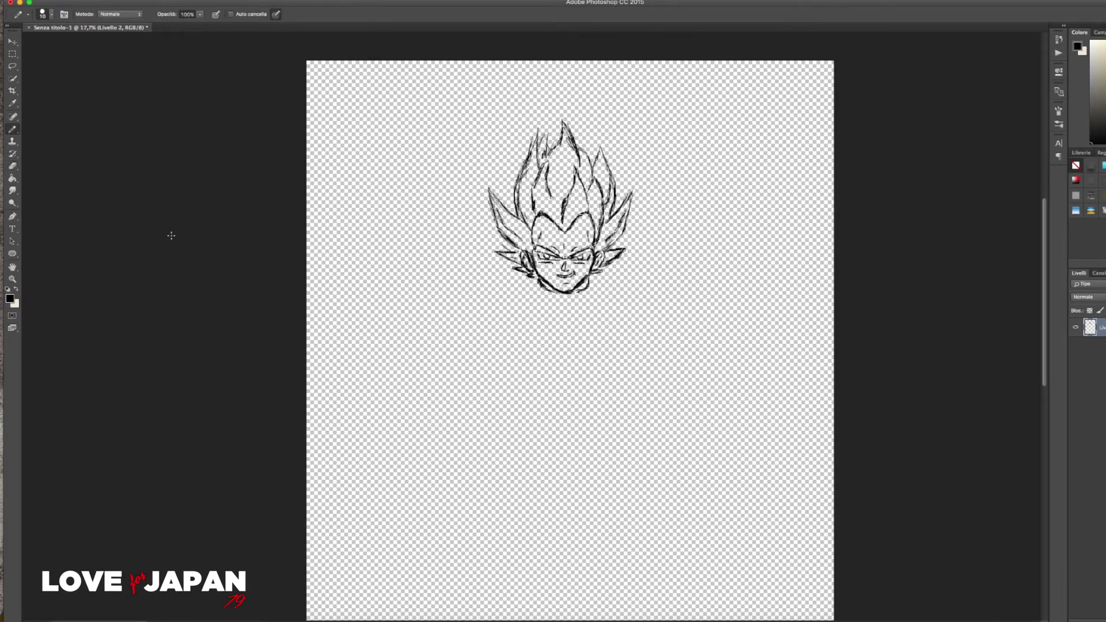
Make the top hair spike taller and add strokes in the centre of the hair.
key(e)
key(b)
mouse_move(554, 138)
mouse_down()
mouse_move(596, 169)
mouse_move(526, 166)
mouse_move(518, 218)
mouse_up()
drag(575, 157, 555, 210)
drag(591, 147, 571, 200)
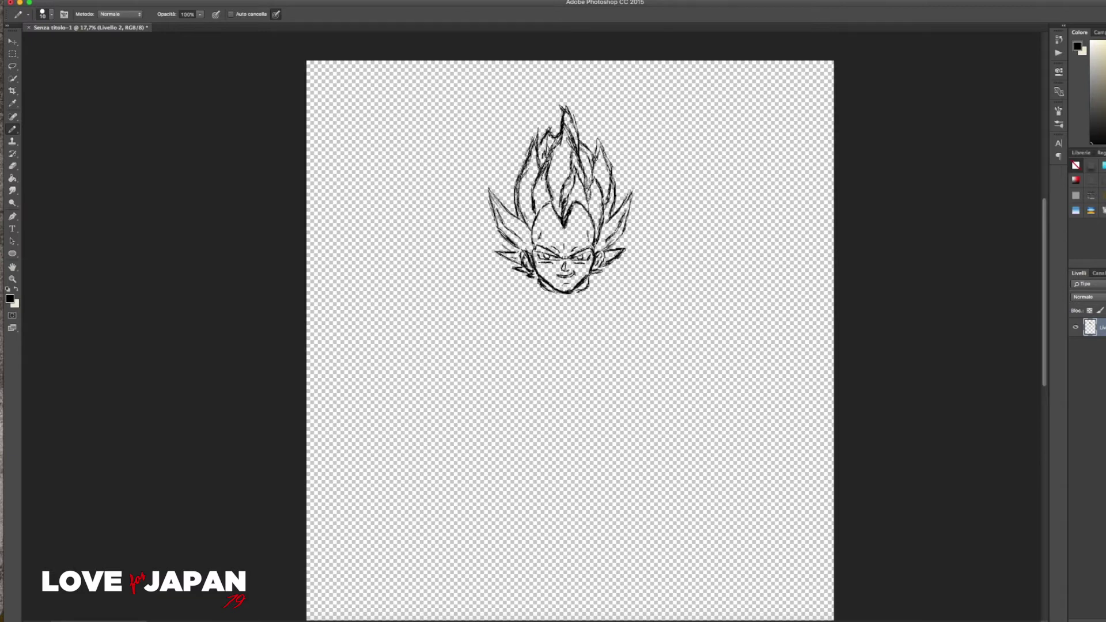
Sketch the neck and shoulders below the face.
mouse_move(521, 301)
mouse_down()
mouse_move(539, 327)
mouse_move(608, 320)
mouse_up()
drag(603, 283, 609, 320)
drag(525, 302, 593, 307)
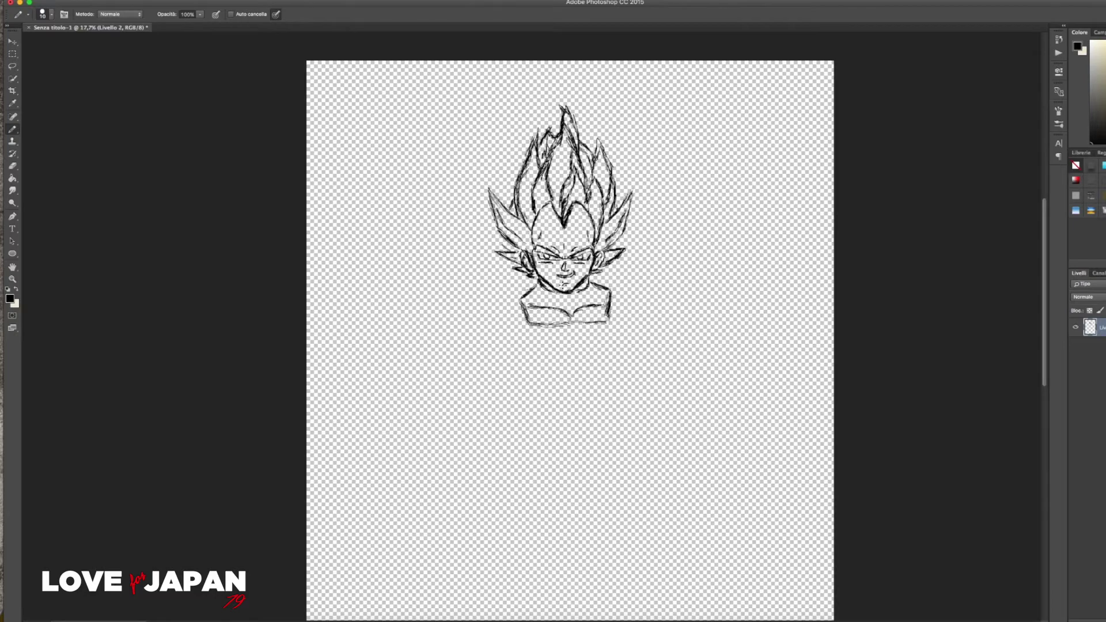
scroll(568, 262, up, 5)
key(e)
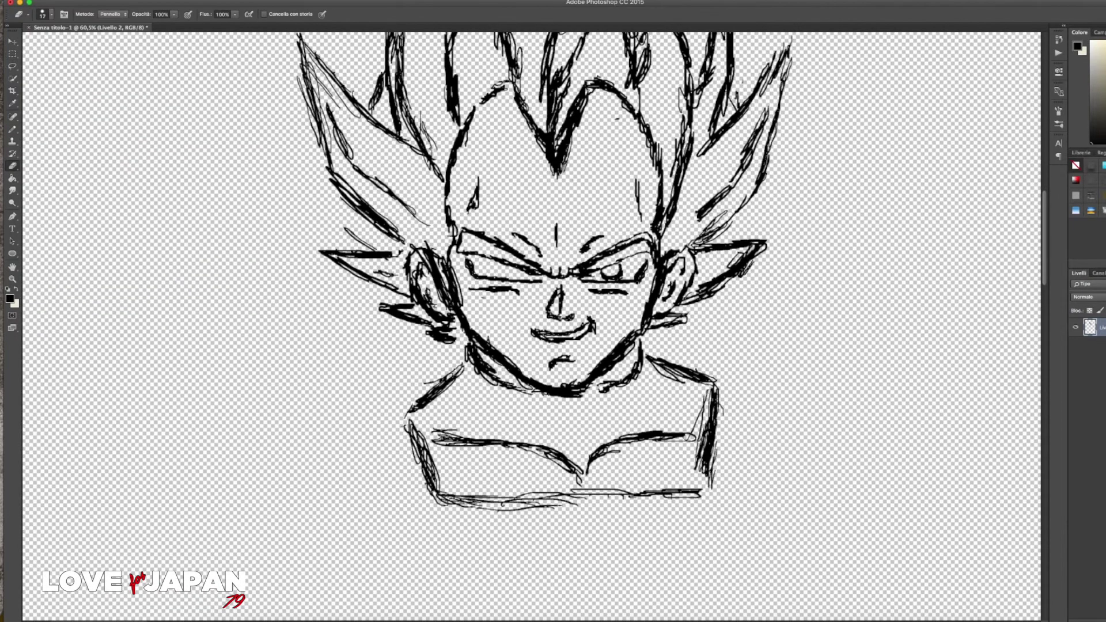
key(b)
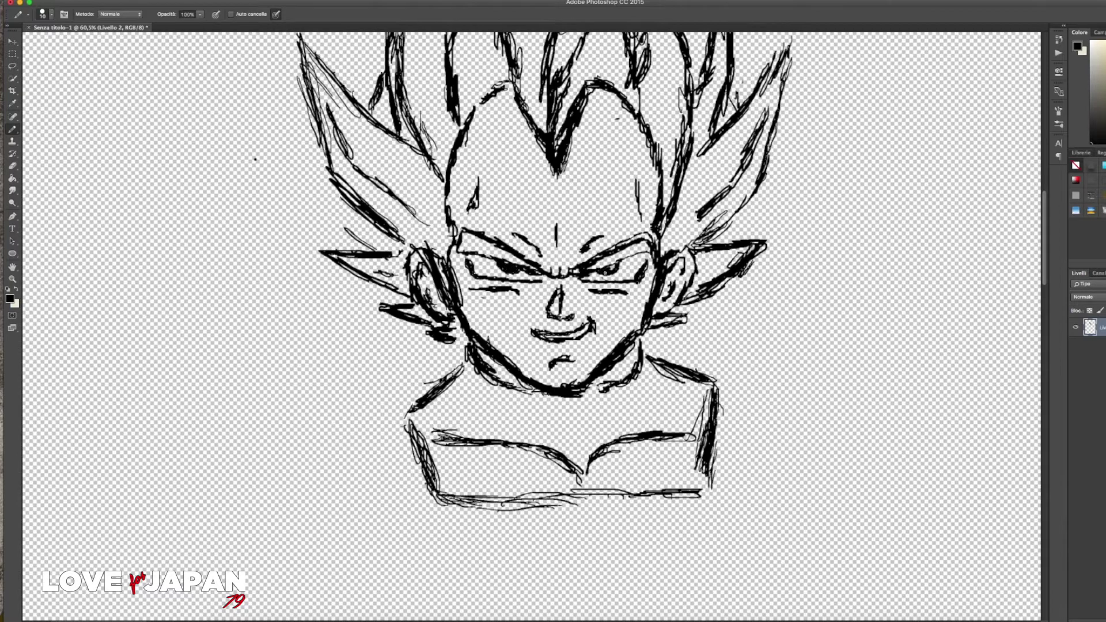
scroll(557, 231, down, 4)
Erase strokes in and left of the central hair spike, then darken the left ear.
key(e)
drag(559, 173, 579, 146)
drag(551, 90, 531, 109)
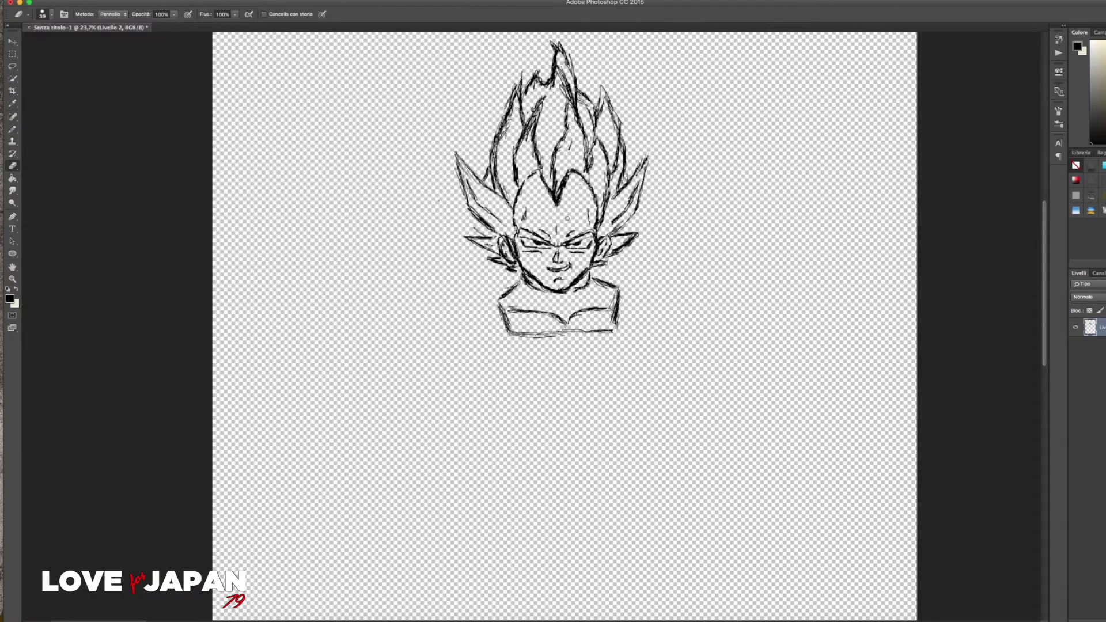
key(b)
drag(503, 239, 510, 254)
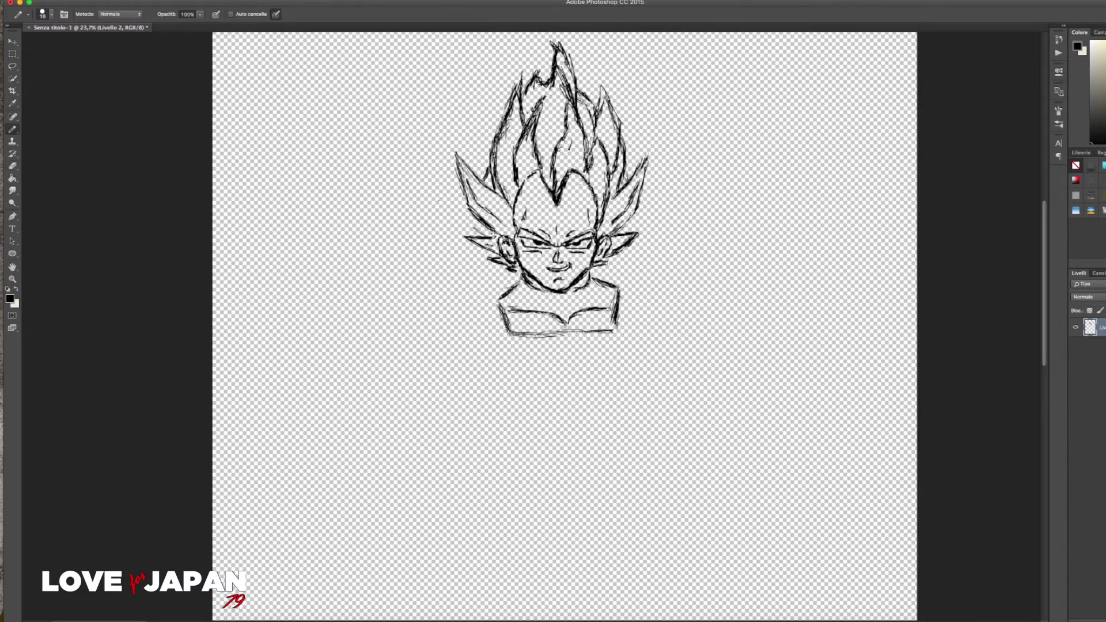
Sketch both shoulder lines, the torso sides and a belly curve below the chest.
mouse_move(472, 337)
mouse_down()
mouse_move(488, 296)
mouse_move(503, 295)
mouse_up()
mouse_move(589, 280)
mouse_down()
mouse_move(624, 295)
mouse_move(646, 334)
mouse_move(624, 288)
mouse_move(651, 326)
mouse_move(650, 314)
mouse_up()
key(e)
key(b)
drag(649, 305, 647, 334)
drag(464, 315, 418, 342)
drag(650, 304, 699, 331)
mouse_move(467, 346)
mouse_down()
mouse_move(512, 333)
mouse_move(471, 368)
mouse_up()
mouse_move(625, 332)
mouse_down()
mouse_move(652, 363)
mouse_move(543, 351)
mouse_move(603, 333)
mouse_move(661, 341)
mouse_up()
Outline the chest-armor panels with their centre divide and bottom edges.
key(e)
key(b)
drag(653, 345, 657, 366)
drag(510, 346, 559, 364)
drag(476, 353, 485, 399)
drag(485, 404, 545, 402)
drag(573, 364, 576, 397)
mouse_move(574, 363)
mouse_down()
mouse_move(617, 345)
mouse_move(576, 402)
mouse_move(595, 412)
mouse_move(532, 459)
mouse_up()
Draw abdomen and torso side lines, plus the left and right arm contours.
drag(595, 417, 613, 457)
drag(470, 369, 463, 412)
drag(464, 429, 492, 470)
drag(651, 431, 634, 476)
drag(657, 378, 663, 404)
drag(424, 338, 393, 470)
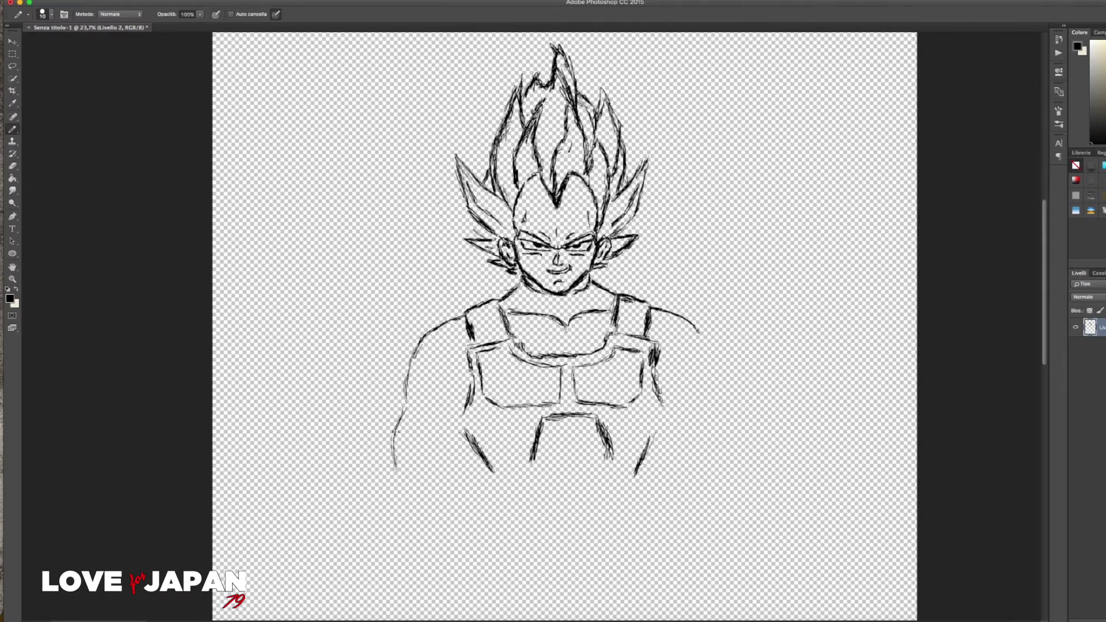
drag(696, 328, 727, 432)
Sketch waist lines on both sides and more abdomen and arm strokes.
drag(663, 419, 675, 476)
drag(466, 425, 453, 485)
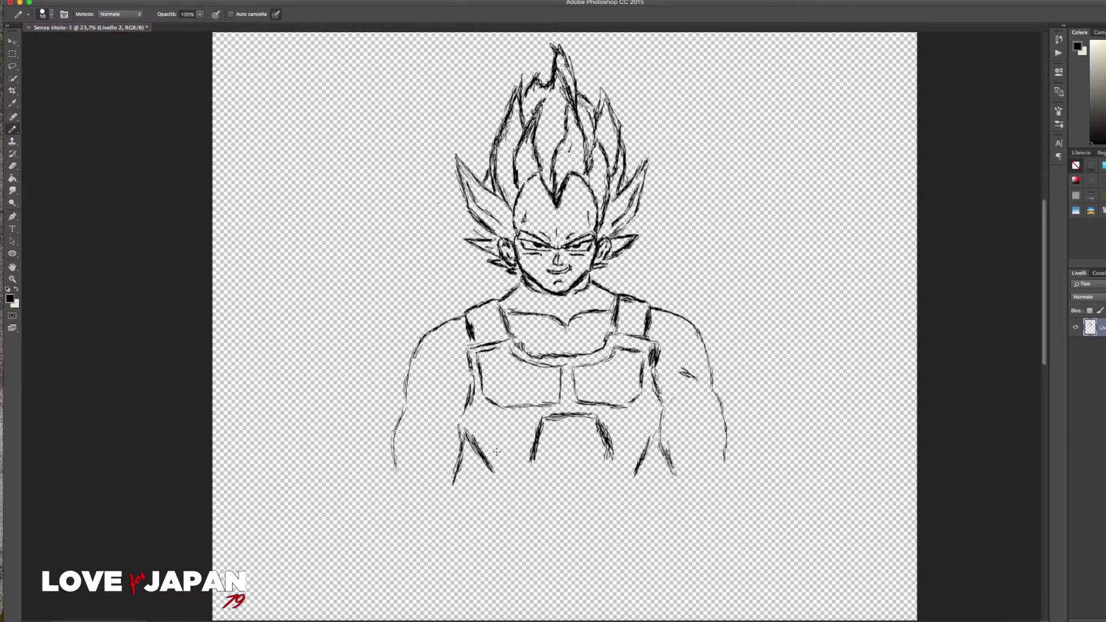
drag(487, 449, 500, 500)
drag(636, 440, 628, 490)
drag(472, 431, 508, 487)
drag(657, 410, 634, 474)
drag(551, 415, 528, 464)
drag(424, 391, 441, 375)
Erase the heavy collarbone line and hatch both shoulder straps.
key(e)
mouse_move(518, 314)
mouse_down()
mouse_move(599, 323)
mouse_move(563, 329)
mouse_move(611, 314)
mouse_up()
key(b)
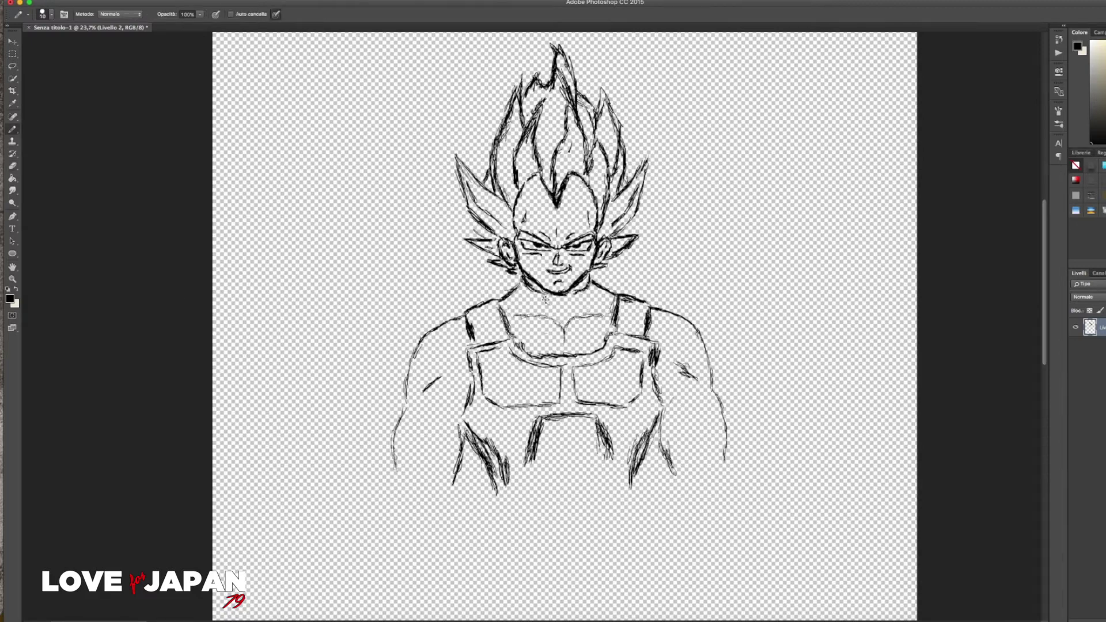
mouse_move(471, 316)
mouse_down()
mouse_move(500, 308)
mouse_move(497, 327)
mouse_up()
mouse_move(620, 314)
mouse_down()
mouse_move(643, 304)
mouse_move(645, 315)
mouse_up()
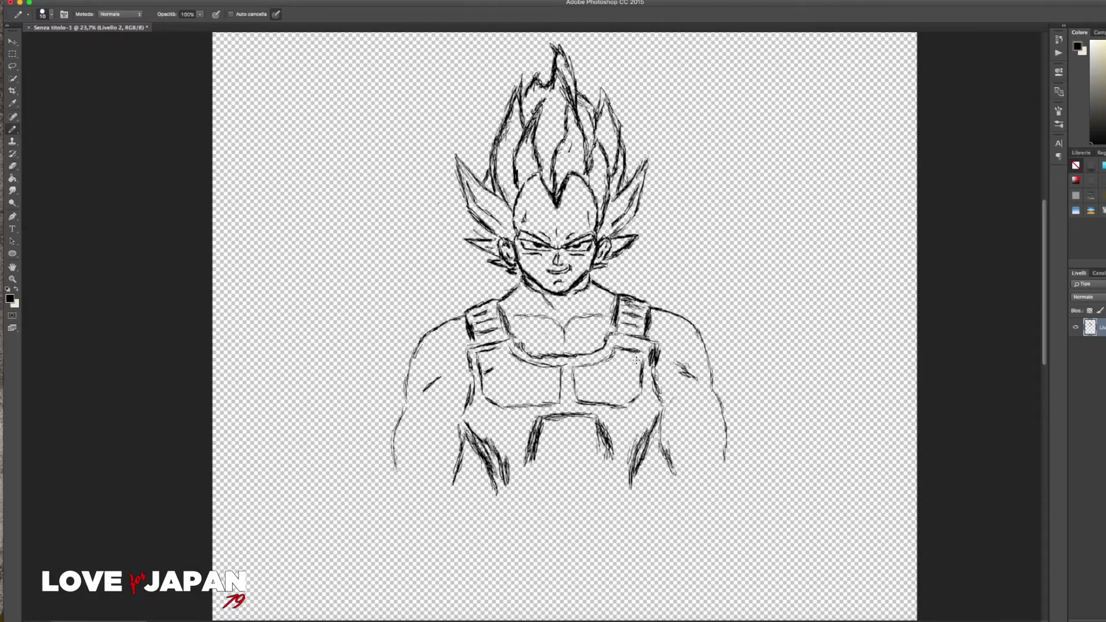
Hatch the chest armor and darken the left and right chest-plate outlines.
drag(627, 357, 639, 373)
mouse_move(475, 350)
mouse_down()
mouse_move(508, 348)
mouse_move(553, 405)
mouse_move(555, 368)
mouse_up()
mouse_move(519, 361)
mouse_down()
mouse_move(556, 380)
mouse_move(569, 404)
mouse_move(615, 349)
mouse_up()
drag(642, 350, 634, 404)
drag(591, 405, 631, 403)
Reinforce the upper arms, both shoulders and the neckline.
drag(437, 407, 461, 470)
drag(675, 391, 664, 470)
drag(674, 323, 700, 381)
drag(435, 340, 425, 359)
drag(510, 304, 521, 292)
drag(602, 299, 595, 293)
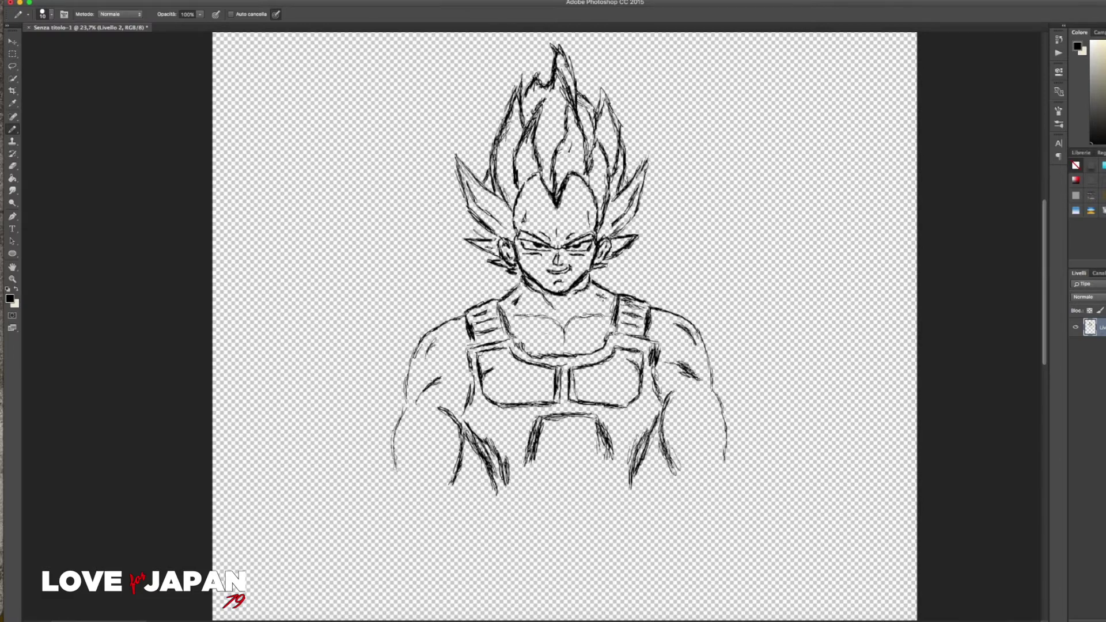
Add lower torso strokes, horizontal abdomen-armor stripes and the sternum and upper pectoral curve.
drag(483, 421, 509, 487)
mouse_move(621, 415)
mouse_down()
mouse_move(651, 416)
mouse_move(627, 466)
mouse_up()
mouse_move(540, 431)
mouse_down()
mouse_move(591, 429)
mouse_move(599, 445)
mouse_up()
drag(538, 470, 599, 466)
mouse_move(553, 321)
mouse_down()
mouse_move(566, 350)
mouse_move(612, 315)
mouse_move(652, 316)
mouse_up()
Add detail strokes to both shoulder straps and the neck, and darken the left shoulder contour.
drag(467, 315, 477, 348)
drag(497, 306, 505, 336)
mouse_move(537, 297)
mouse_down()
mouse_move(550, 292)
mouse_move(564, 321)
mouse_up()
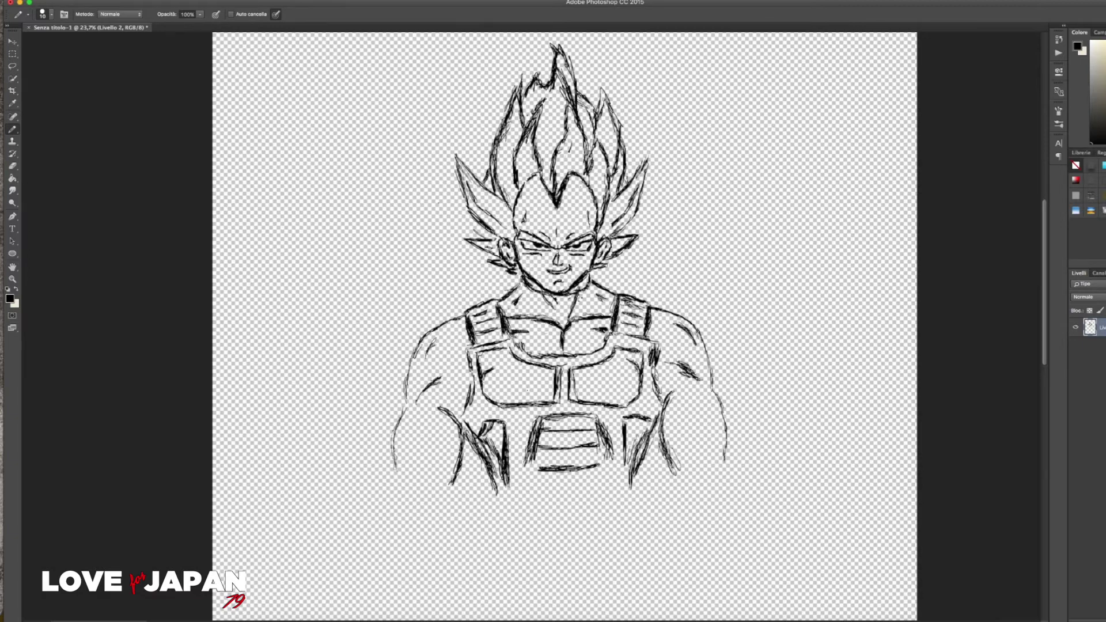
mouse_move(412, 413)
mouse_down()
mouse_move(405, 486)
mouse_move(393, 458)
mouse_move(433, 329)
mouse_move(466, 317)
mouse_up()
Darken the right shoulder, outer arm and bicep contours.
mouse_move(651, 306)
mouse_down()
mouse_move(709, 371)
mouse_move(702, 391)
mouse_up()
mouse_move(693, 400)
mouse_down()
mouse_move(705, 390)
mouse_move(720, 456)
mouse_up()
drag(722, 421, 718, 476)
mouse_move(704, 384)
mouse_down()
mouse_move(721, 429)
mouse_move(668, 473)
mouse_up()
drag(707, 365, 716, 410)
drag(686, 400, 697, 392)
Darken the left shoulder, arm and inner bicep contours, toggling the eraser for corrections.
drag(418, 373, 409, 407)
drag(432, 348, 412, 389)
drag(446, 337, 423, 370)
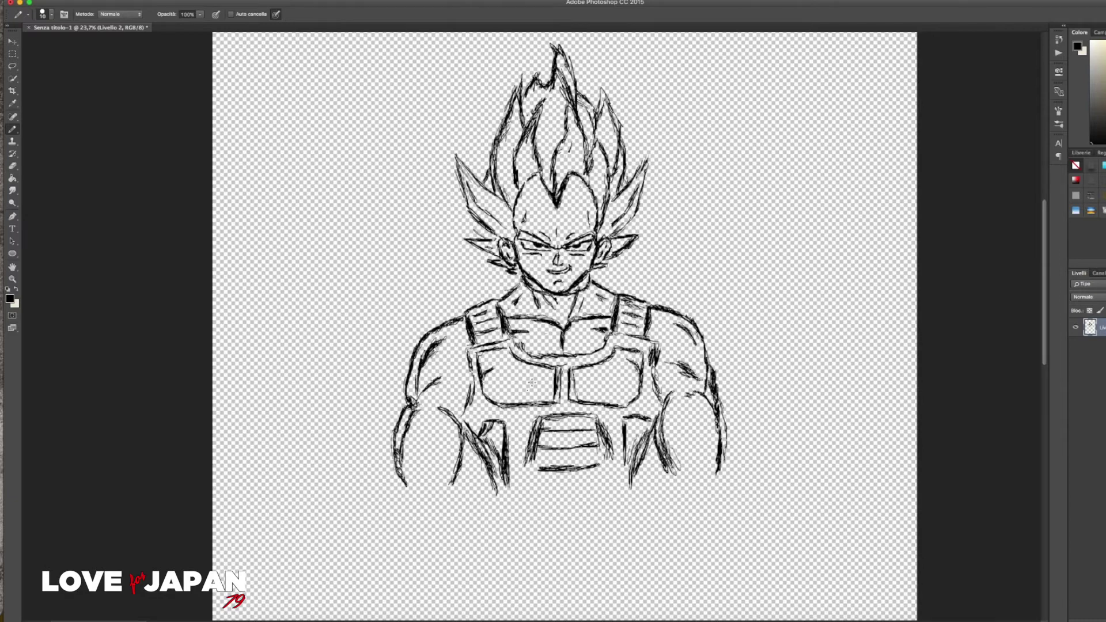
key(e)
key(b)
drag(458, 374, 437, 403)
key(e)
key(b)
Draw lines along the bottoms of both arms and the left forearm.
drag(452, 481, 398, 507)
drag(719, 473, 671, 496)
drag(417, 490, 450, 496)
mouse_move(712, 464)
mouse_down()
mouse_move(669, 481)
mouse_move(672, 499)
mouse_up()
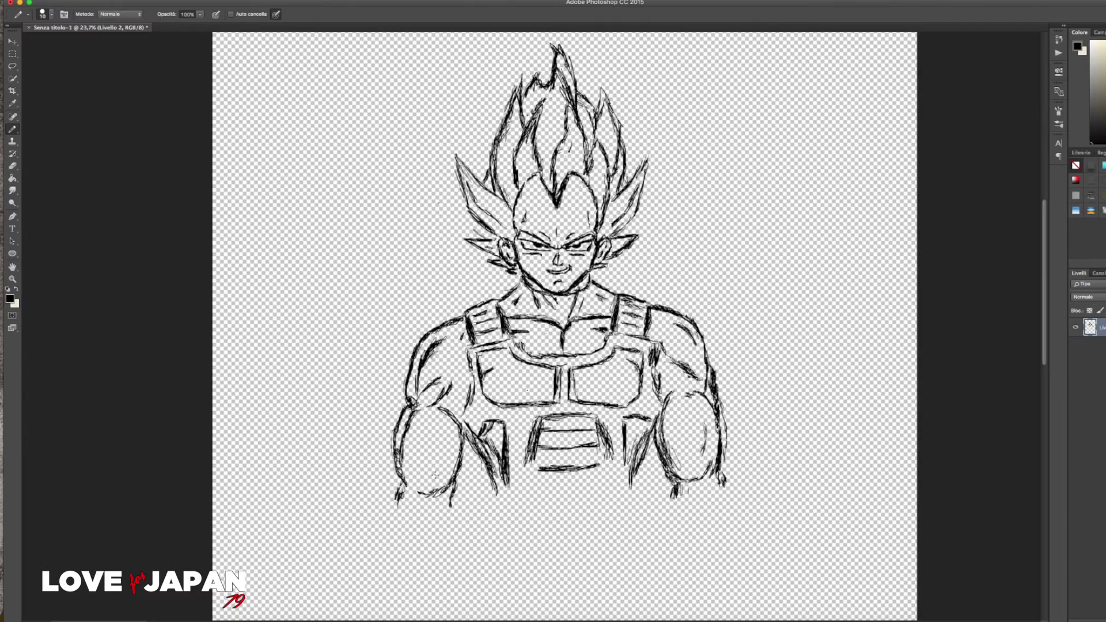
mouse_move(452, 444)
mouse_down()
mouse_move(432, 479)
mouse_move(442, 511)
mouse_up()
drag(403, 490, 392, 507)
Add small abdomen marks and draw the curved belly line across the bottom of the torso.
drag(528, 453, 520, 478)
drag(611, 448, 612, 479)
mouse_move(493, 495)
mouse_down()
mouse_move(497, 507)
mouse_move(571, 516)
mouse_move(634, 484)
mouse_up()
mouse_move(503, 507)
mouse_down()
mouse_move(605, 515)
mouse_move(634, 483)
mouse_up()
click(12, 165)
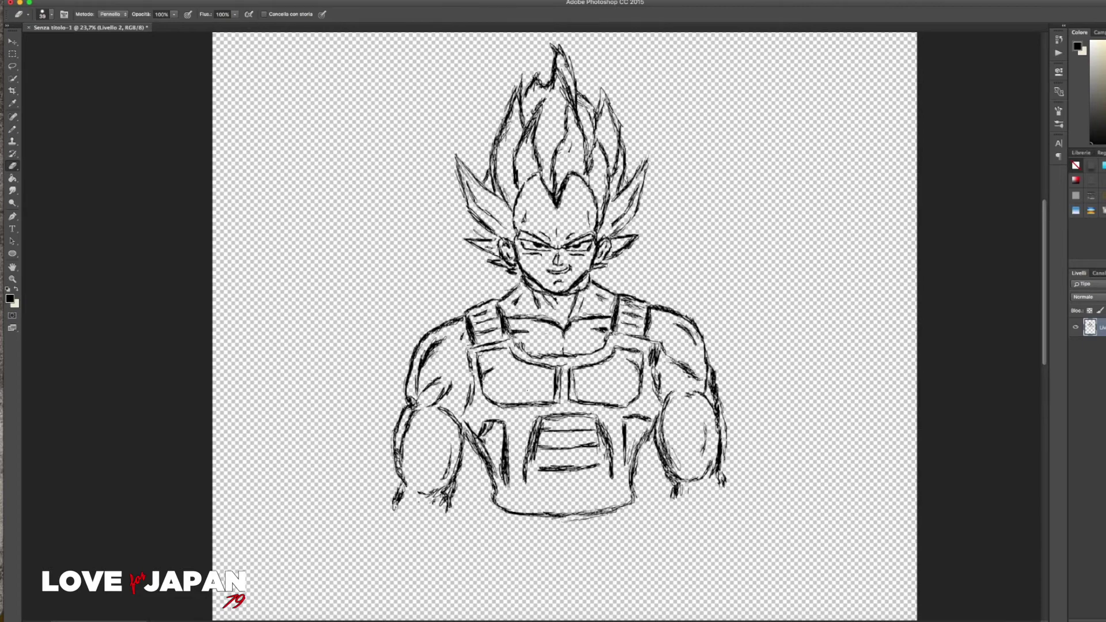
right_click(12, 129)
With the Pencil, sketch the lower abdomen lines and draw the belt line.
click(52, 138)
drag(604, 434, 605, 490)
drag(530, 424, 524, 490)
drag(543, 487, 599, 485)
drag(490, 480, 508, 496)
drag(497, 499, 634, 503)
Darken the lower abdomen, the belt's left corner and the abdomen side edges.
drag(530, 483, 536, 499)
drag(592, 480, 606, 494)
drag(624, 457, 628, 476)
drag(487, 489, 515, 513)
drag(593, 418, 605, 499)
mouse_move(521, 433)
mouse_down()
mouse_move(536, 501)
mouse_move(591, 413)
mouse_up()
drag(468, 435, 496, 489)
drag(629, 430, 652, 483)
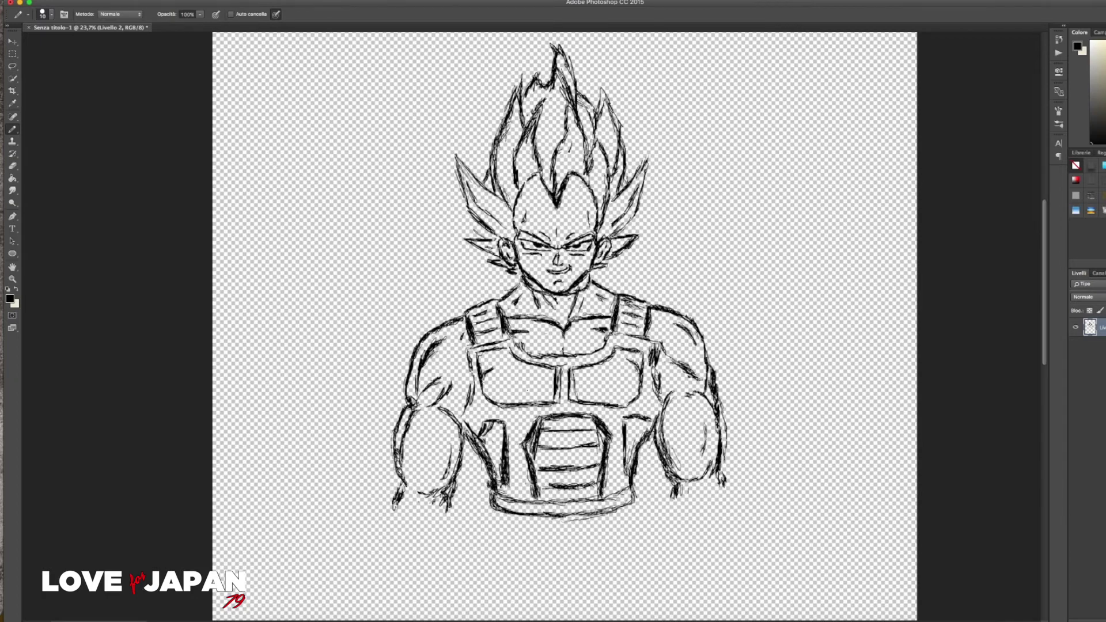
Darken the top and side edges of the left and right chest plates.
drag(474, 371, 461, 423)
mouse_move(474, 346)
mouse_down()
mouse_move(465, 384)
mouse_move(512, 337)
mouse_up()
drag(504, 337, 542, 356)
drag(629, 349, 660, 337)
drag(659, 361, 654, 400)
Darken the left, central and right hair strands.
mouse_move(513, 140)
mouse_down()
mouse_move(511, 168)
mouse_move(533, 105)
mouse_move(542, 144)
mouse_up()
drag(525, 105, 511, 157)
mouse_move(516, 161)
mouse_down()
mouse_move(518, 178)
mouse_move(549, 121)
mouse_up()
mouse_move(525, 108)
mouse_down()
mouse_move(515, 170)
mouse_move(583, 104)
mouse_up()
mouse_move(584, 179)
mouse_down()
mouse_move(597, 141)
mouse_move(612, 211)
mouse_up()
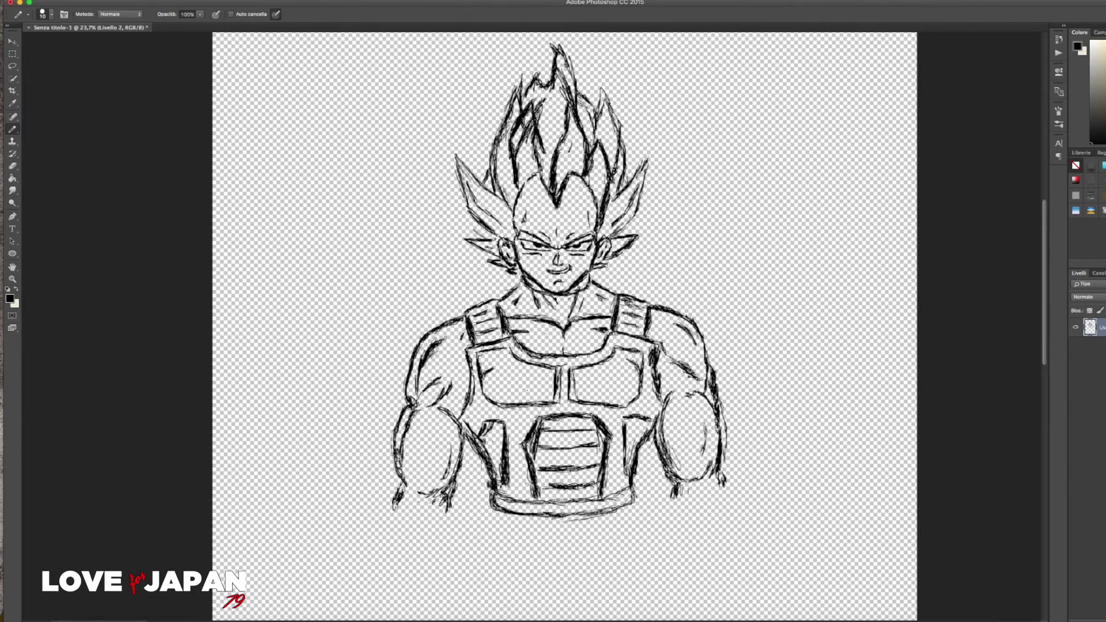
drag(610, 93, 621, 147)
drag(644, 128, 624, 190)
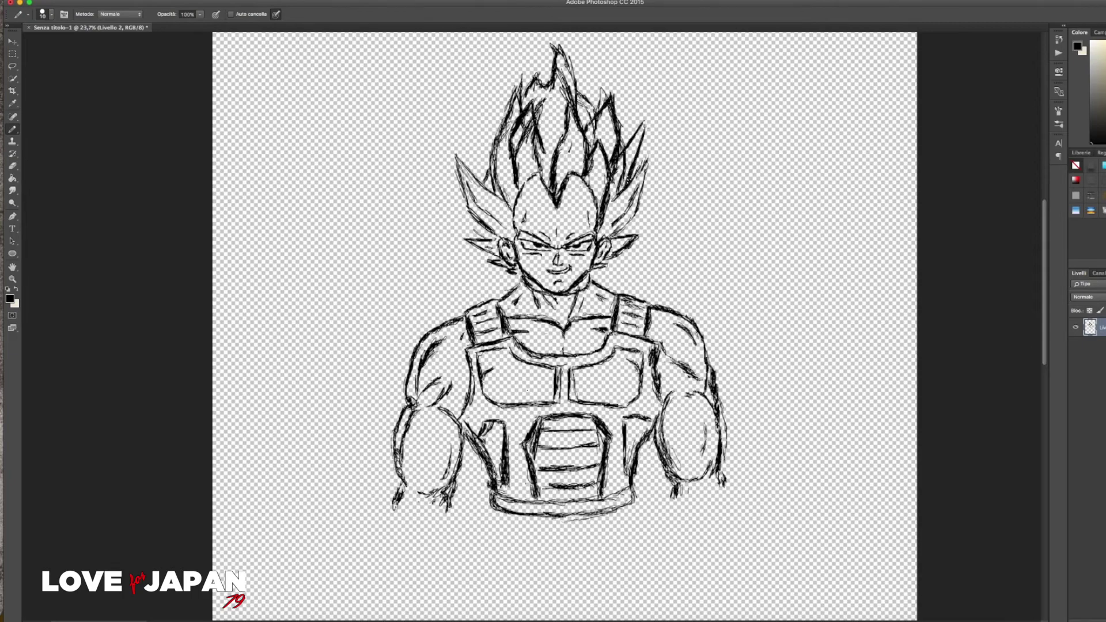
Darken the left, lower and ear-side hair spikes and build up the top central spikes.
drag(518, 81, 495, 193)
drag(495, 129, 480, 189)
mouse_move(457, 153)
mouse_down()
mouse_move(507, 205)
mouse_move(469, 233)
mouse_up()
mouse_move(645, 167)
mouse_down()
mouse_move(613, 203)
mouse_move(617, 231)
mouse_up()
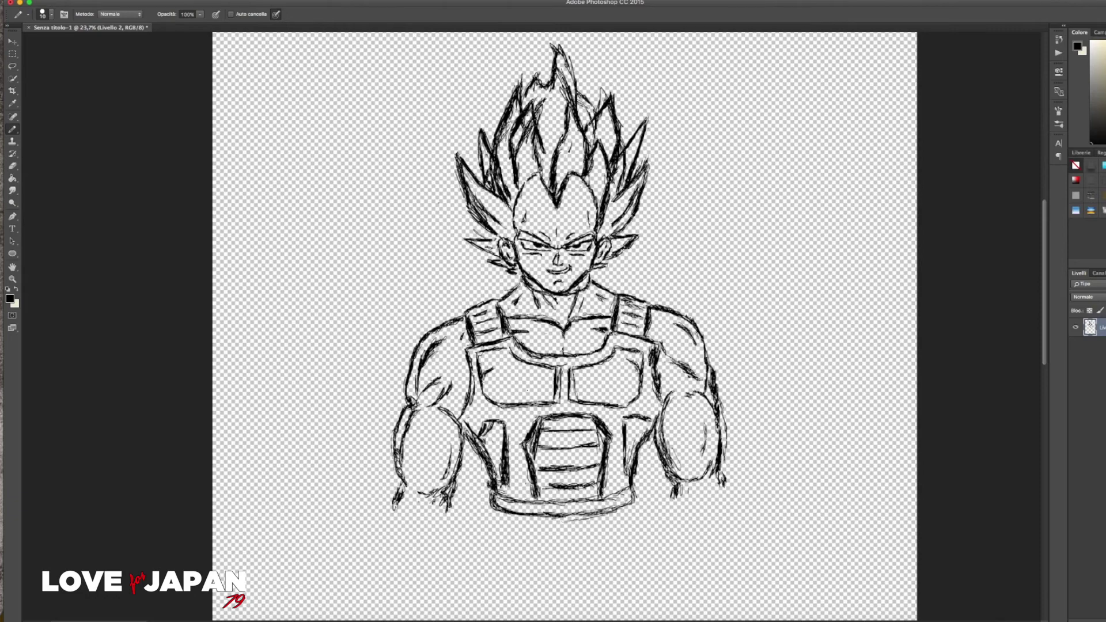
drag(518, 281, 467, 239)
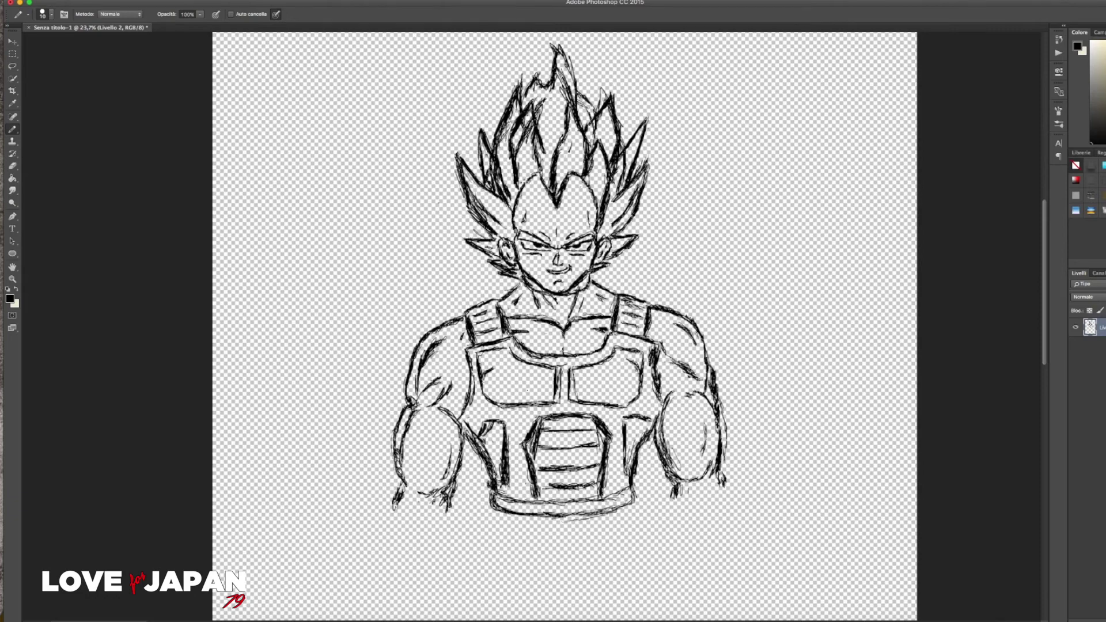
mouse_move(523, 102)
mouse_down()
mouse_move(553, 67)
mouse_move(585, 109)
mouse_up()
drag(570, 51, 585, 127)
mouse_move(600, 81)
mouse_down()
mouse_move(577, 117)
mouse_move(547, 61)
mouse_move(545, 135)
mouse_up()
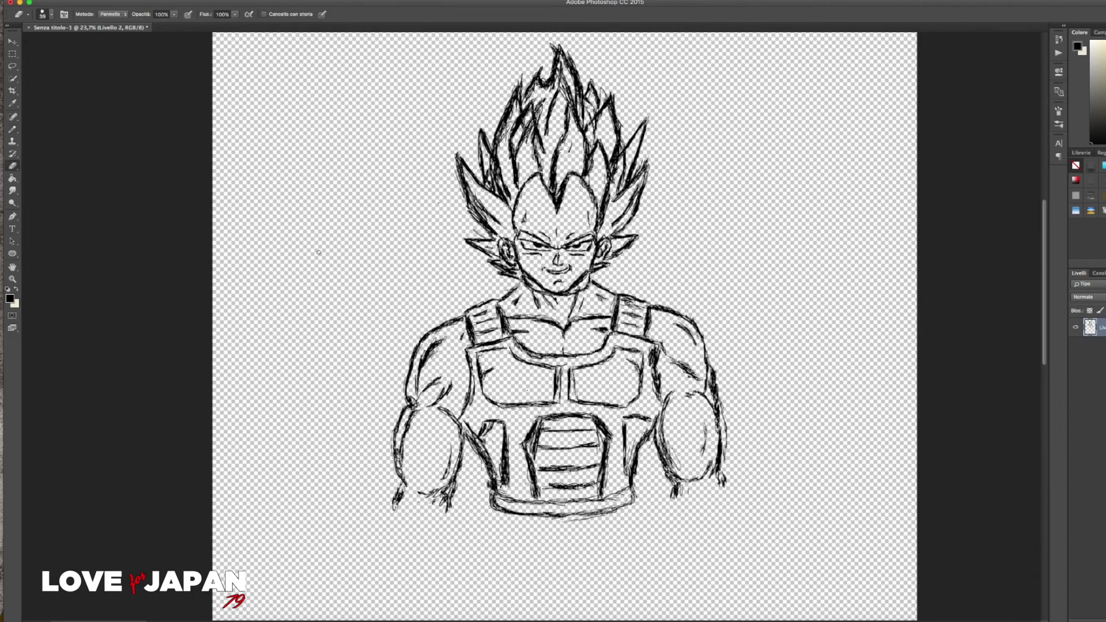
Draw a small mark between the eyebrows and make a few final strokes on the left side.
drag(554, 238, 555, 247)
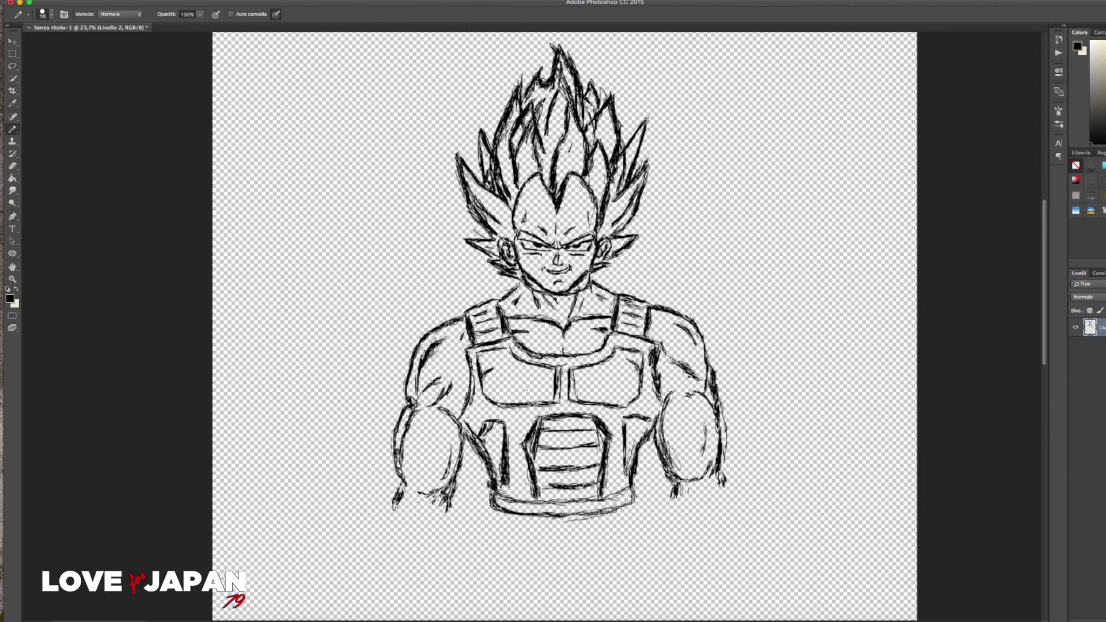
drag(339, 178, 311, 225)
drag(355, 201, 397, 204)
drag(350, 230, 390, 233)
mouse_move(350, 256)
mouse_down()
mouse_move(450, 254)
mouse_move(478, 300)
mouse_up()
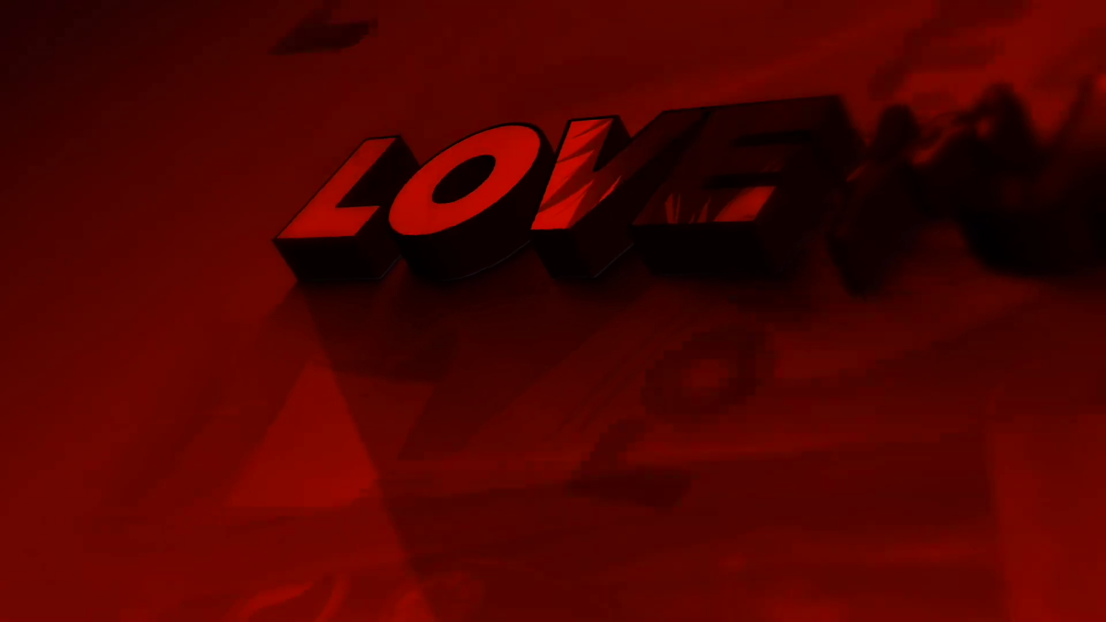